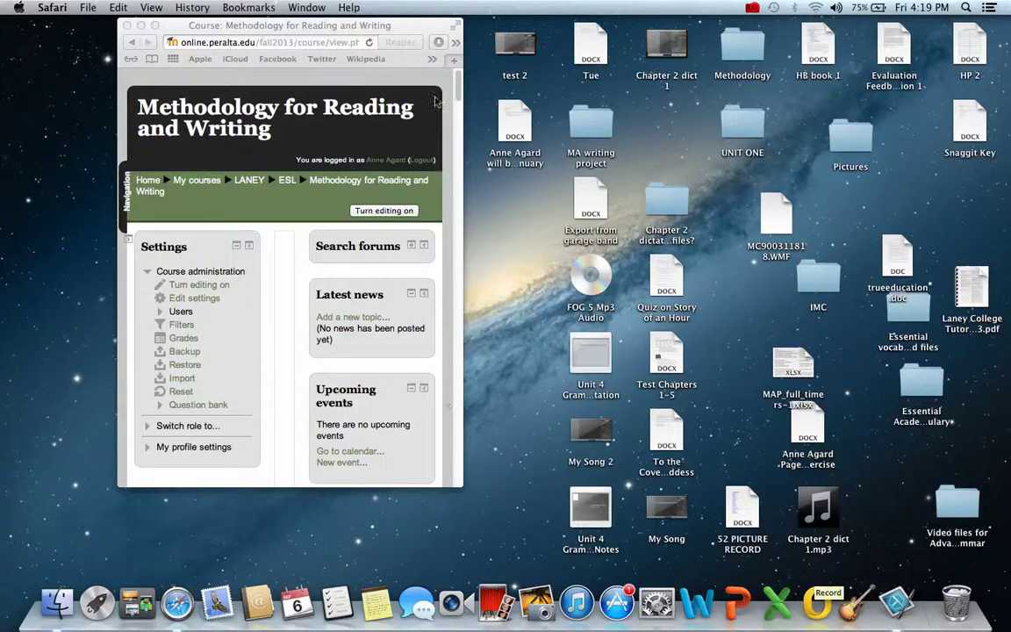
# Step: Bring Safari forward and make the Methodology for Reading and Writing course page fill the screen
pyautogui.click(456, 29)
pyautogui.click(456, 27)
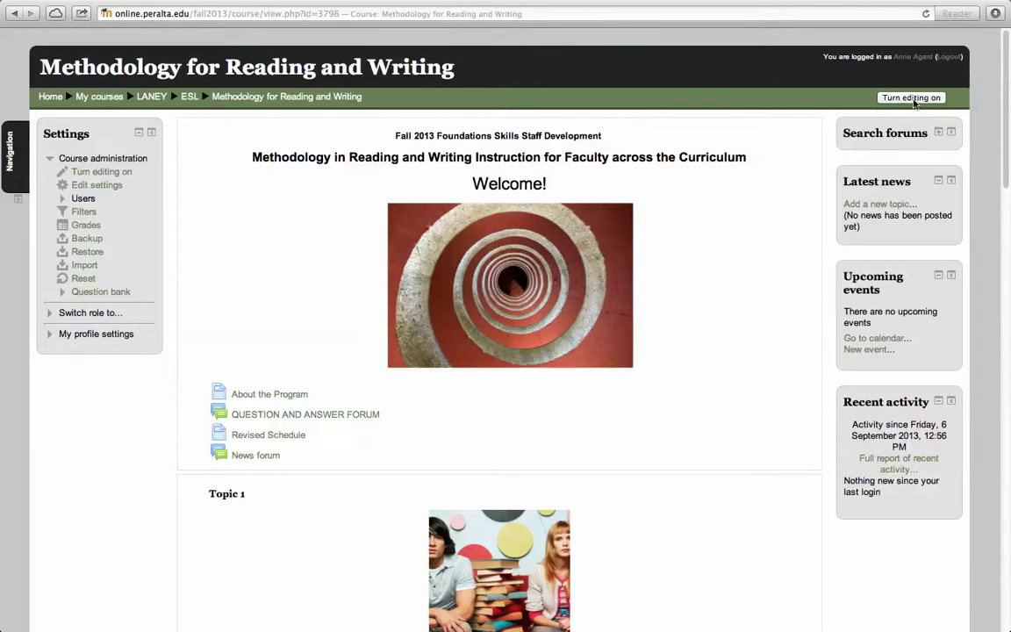
# Step: Turn editing on for the course and scroll down to Topic 11 with the Swap-meet image
pyautogui.click(912, 98)
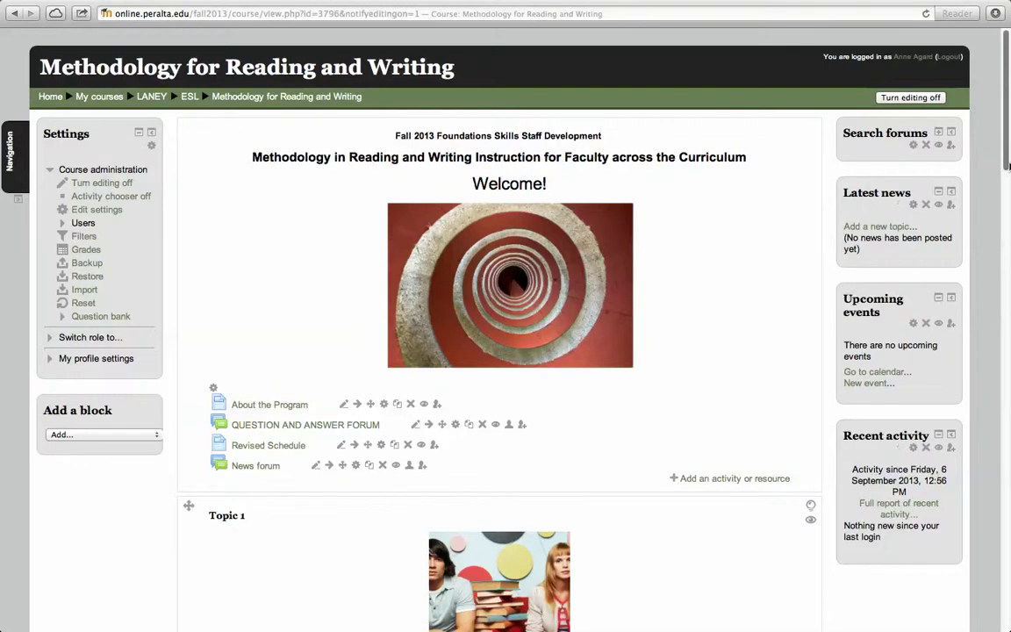
pyautogui.scroll(-2, 1009, 179)
pyautogui.scroll(-5, 1010, 178)
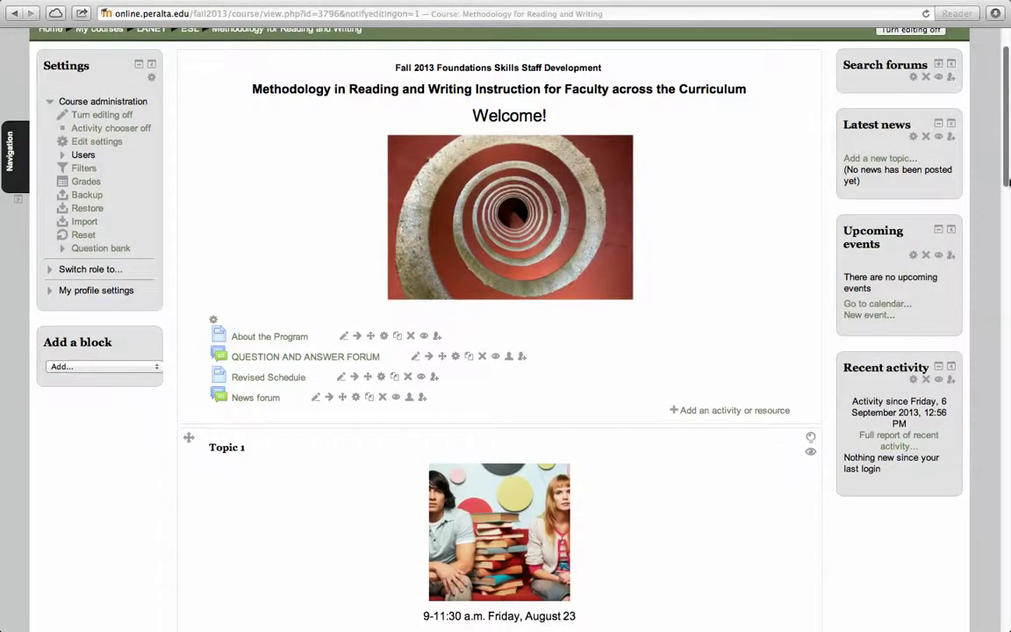
pyautogui.moveTo(1010, 204); pyautogui.dragTo(1010, 376)
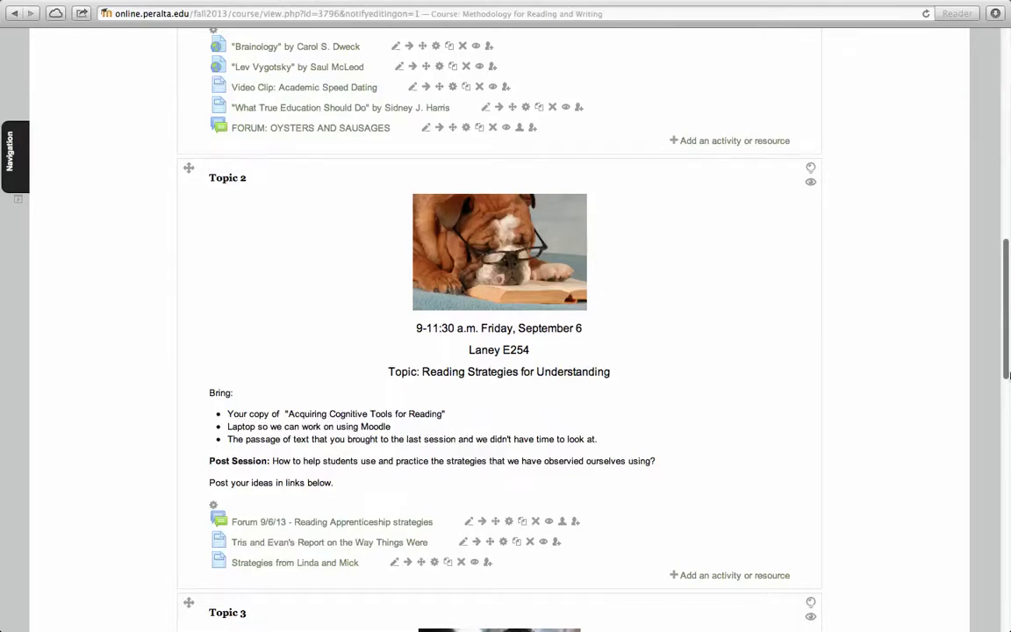
pyautogui.moveTo(1009, 376); pyautogui.dragTo(1009, 624)
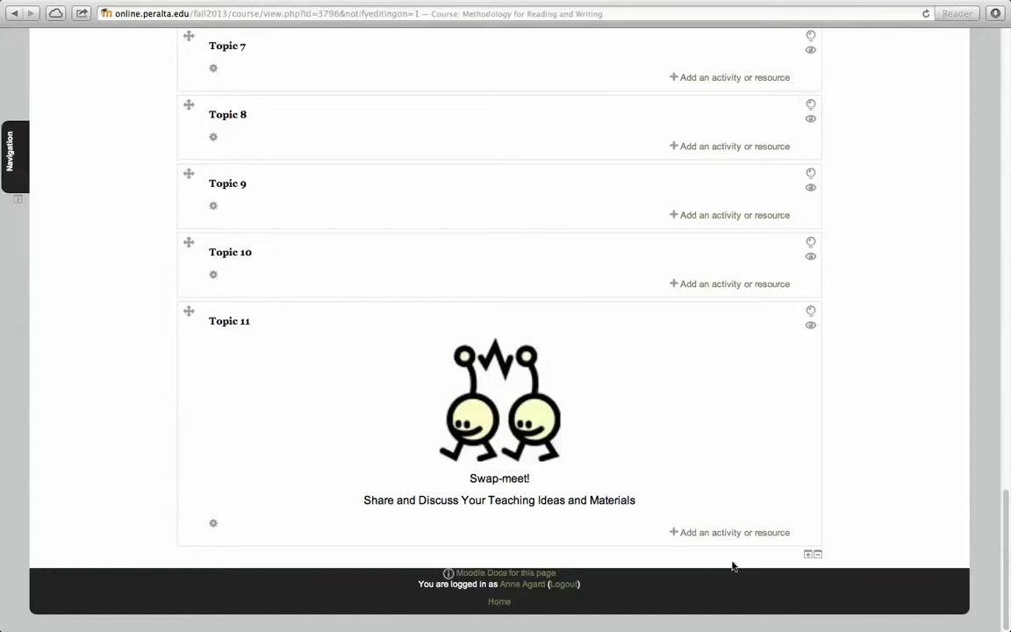
# Step: Open the Quiz on Story of an Hour document in Word, select all its text, and exit full screen
pyautogui.moveTo(859, 5)
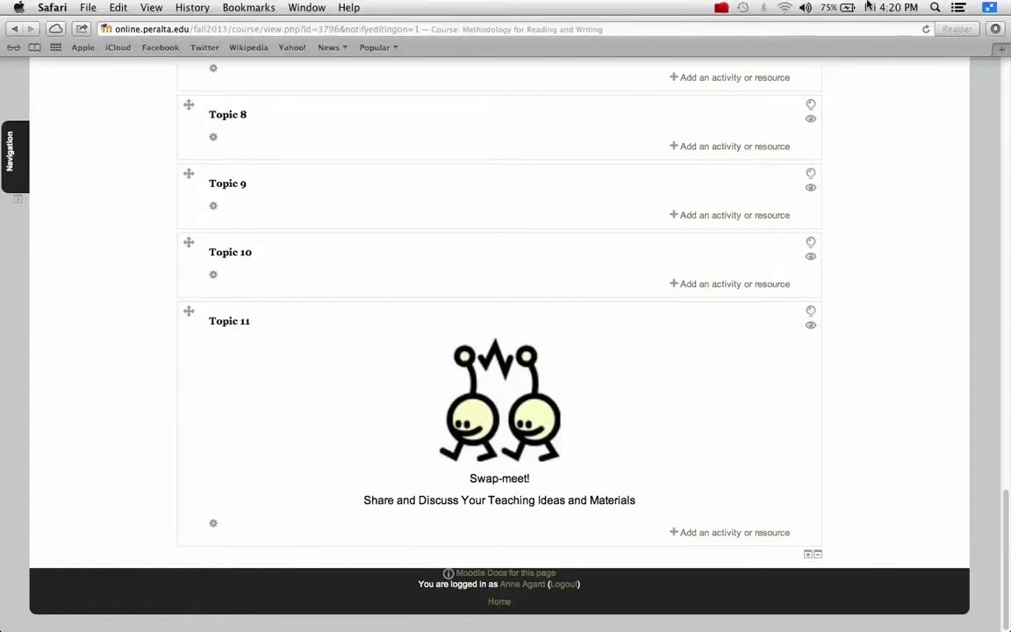
pyautogui.click(721, 9)
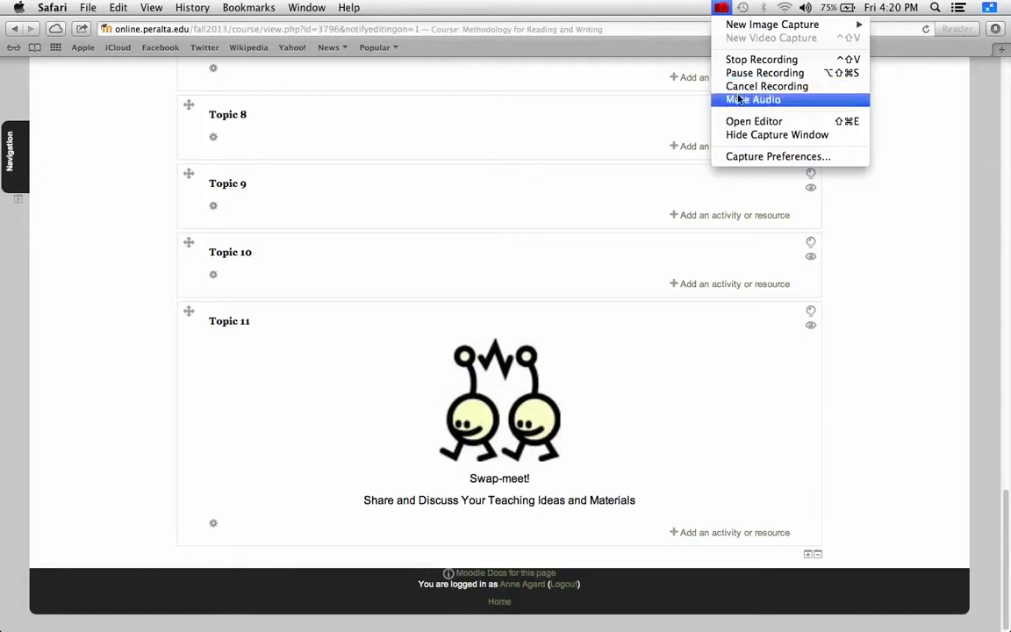
pyautogui.click(762, 77)
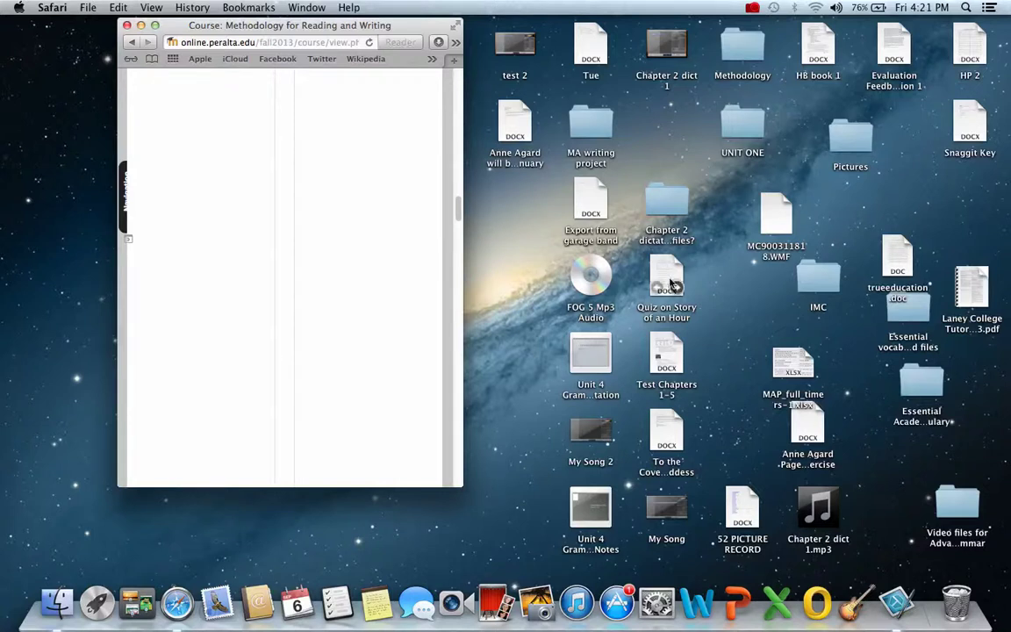
pyautogui.doubleClick(667, 279)
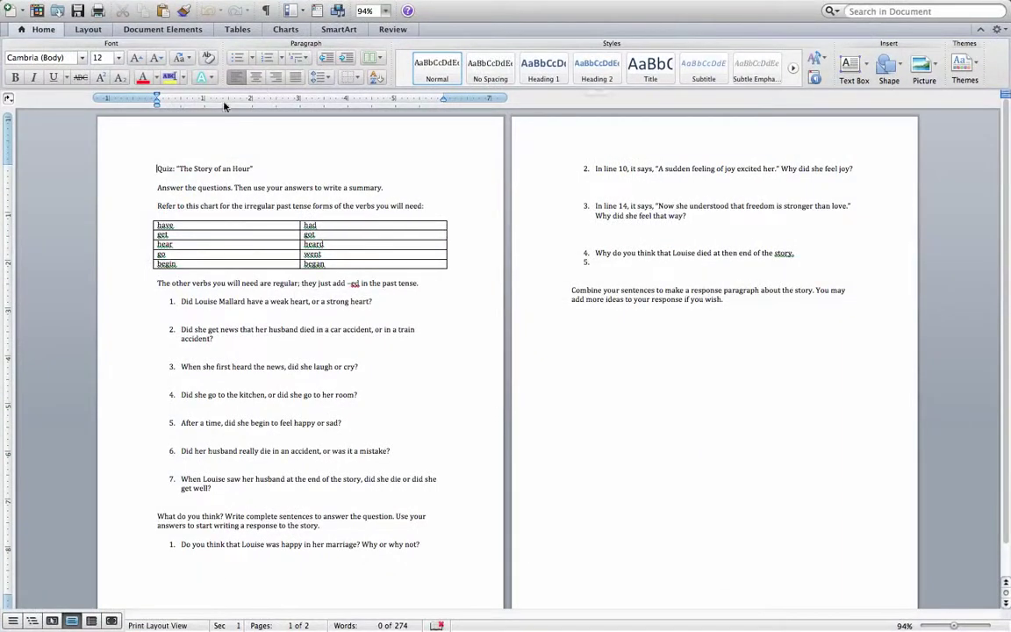
pyautogui.press('super+a')
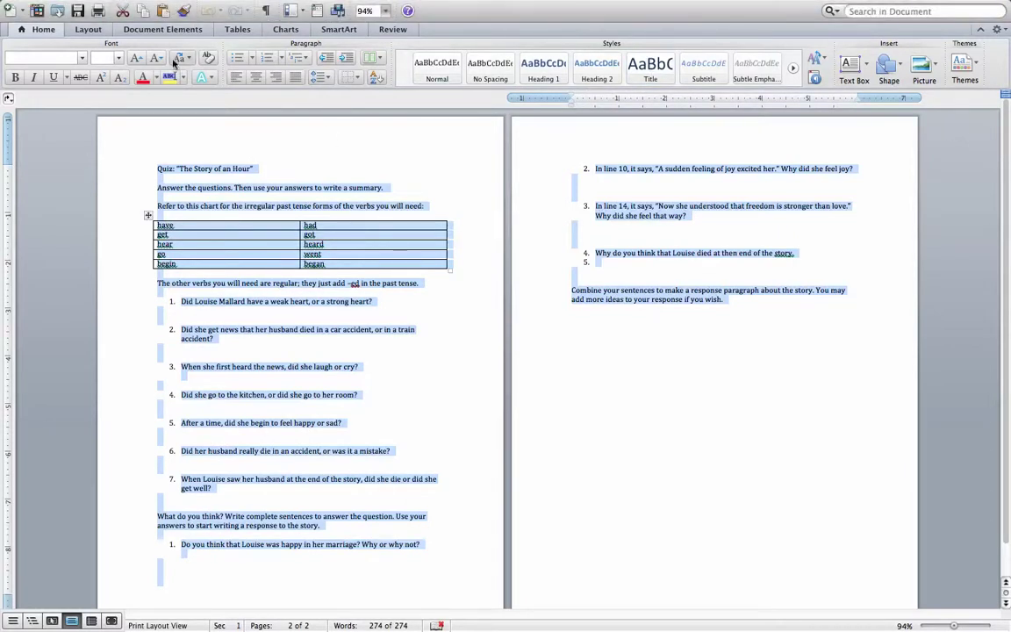
pyautogui.press('ctrl+super+f')
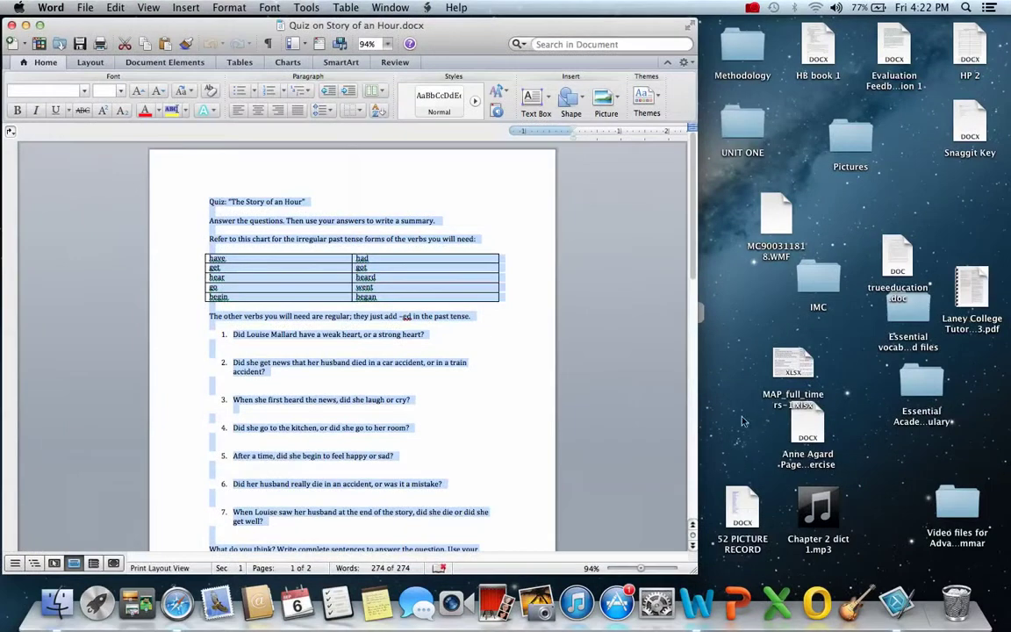
# Step: Return from Word to the Safari course page and make it fill the screen
pyautogui.click(738, 419)
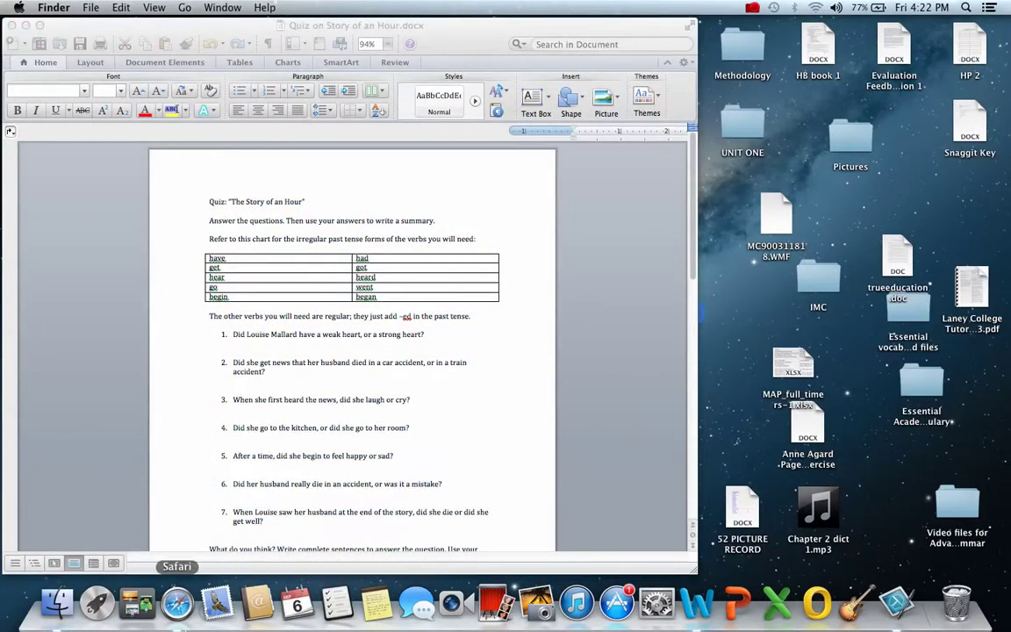
pyautogui.click(177, 604)
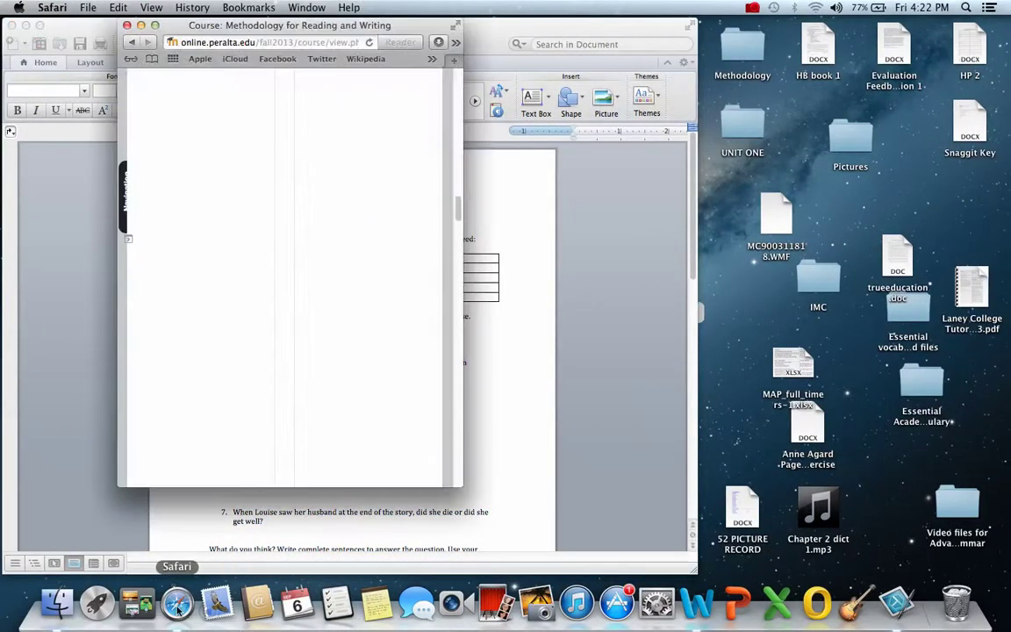
pyautogui.click(456, 27)
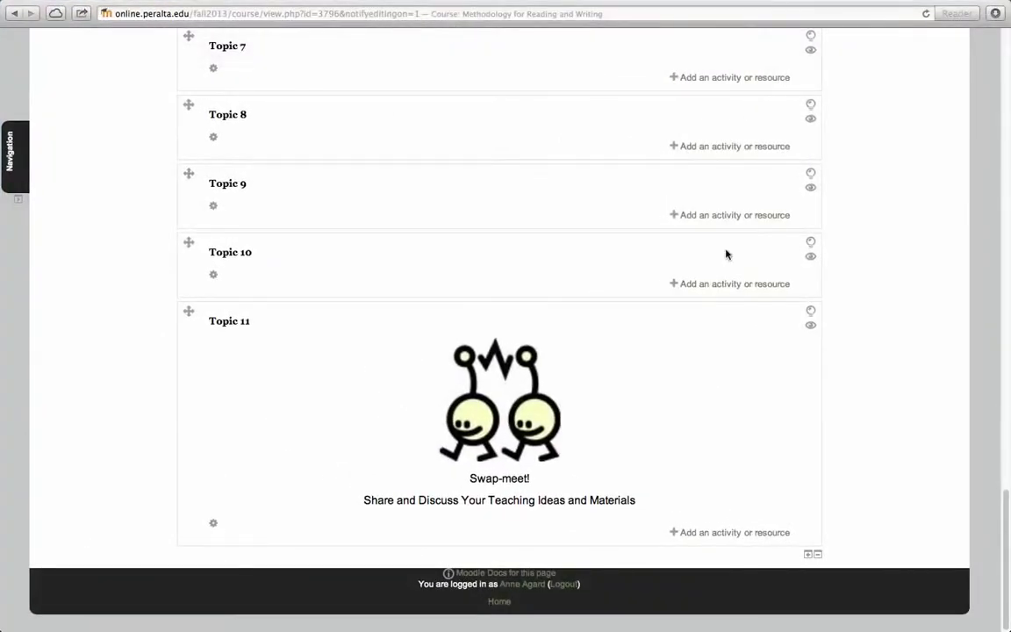
# Step: Add a new Page resource to Topic 11
pyautogui.click(742, 535)
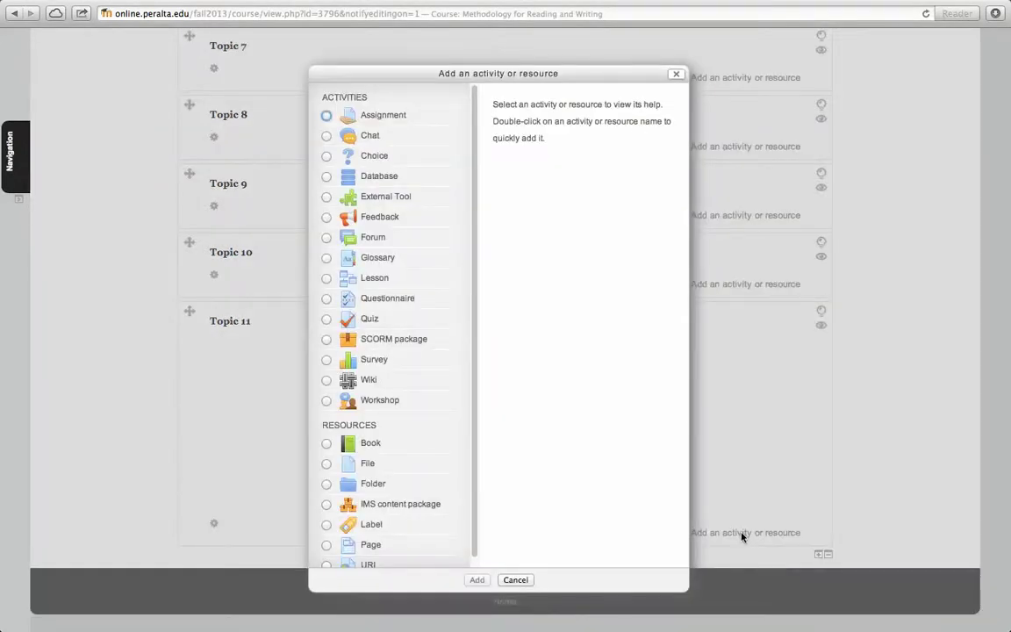
pyautogui.scroll(-1, 468, 475)
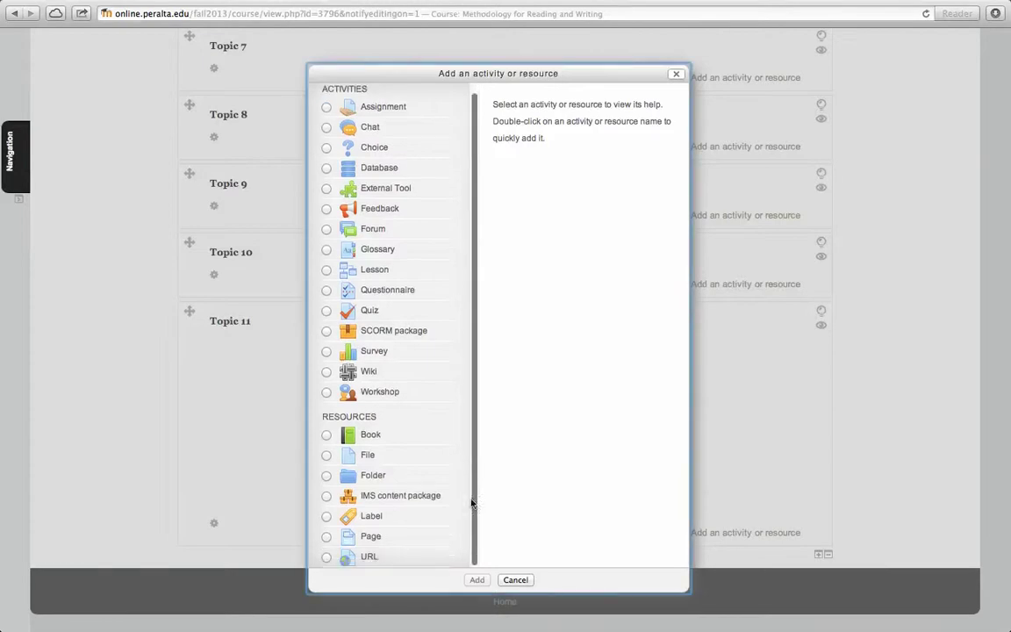
pyautogui.click(327, 537)
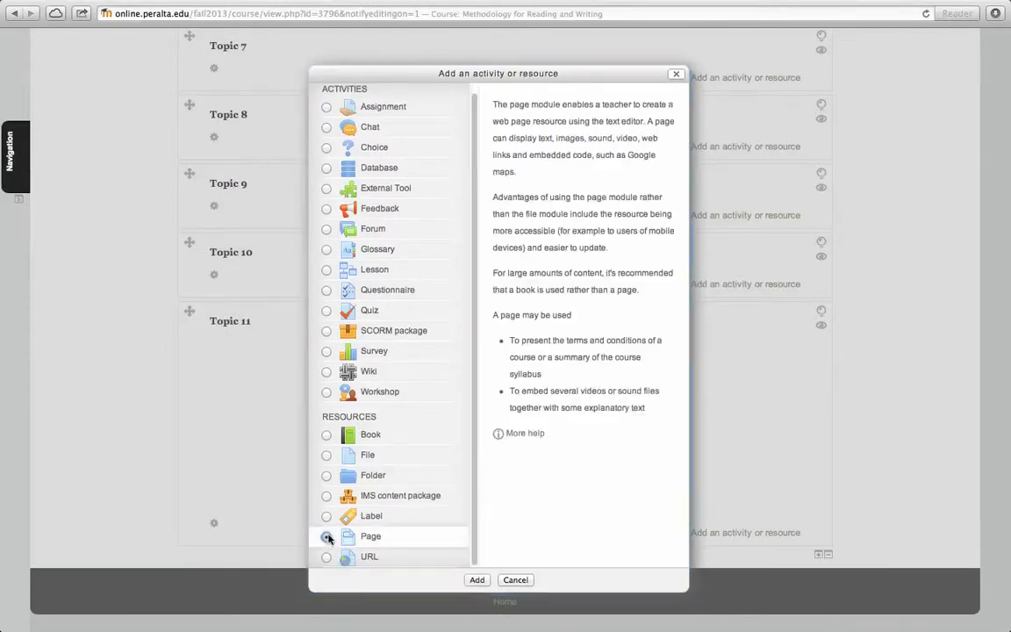
pyautogui.click(477, 580)
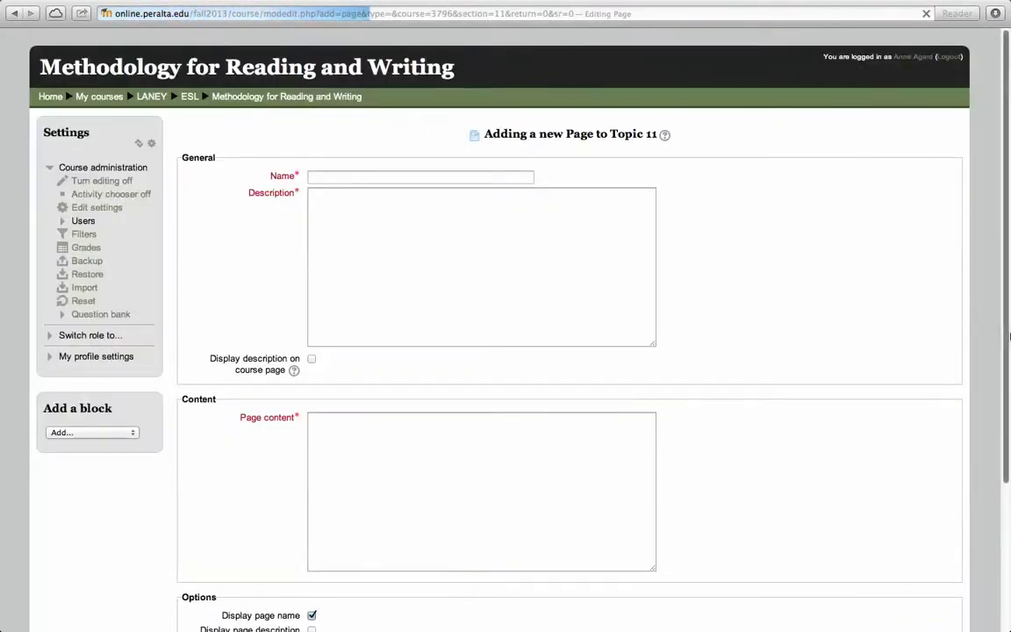
# Step: Paste the copied Story of an Hour quiz into the Page content field
pyautogui.scroll(-5, 1004, 553)
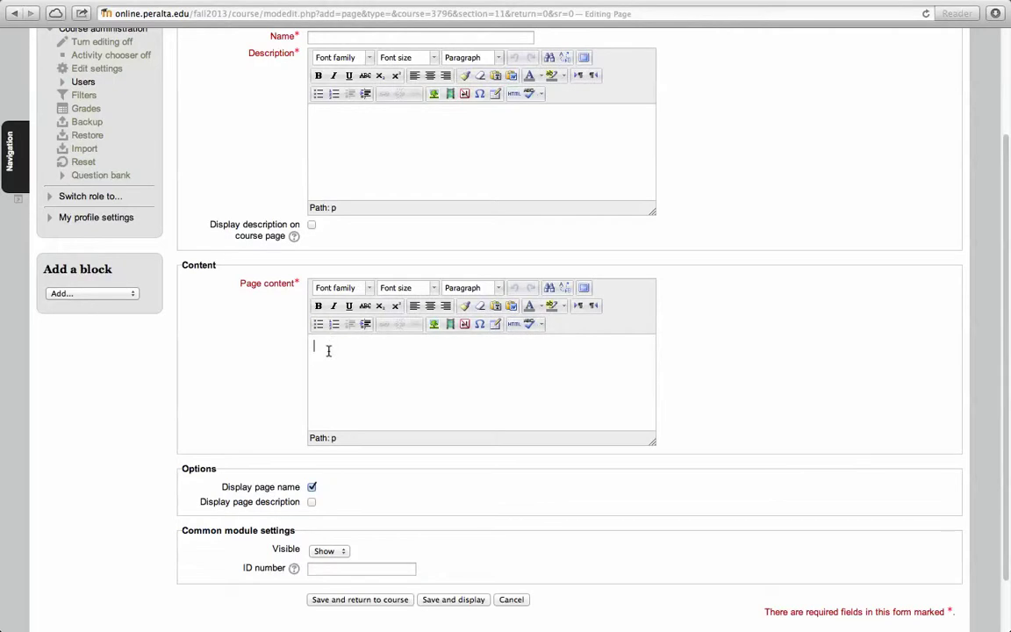
pyautogui.click(329, 351)
pyautogui.press('super+v')
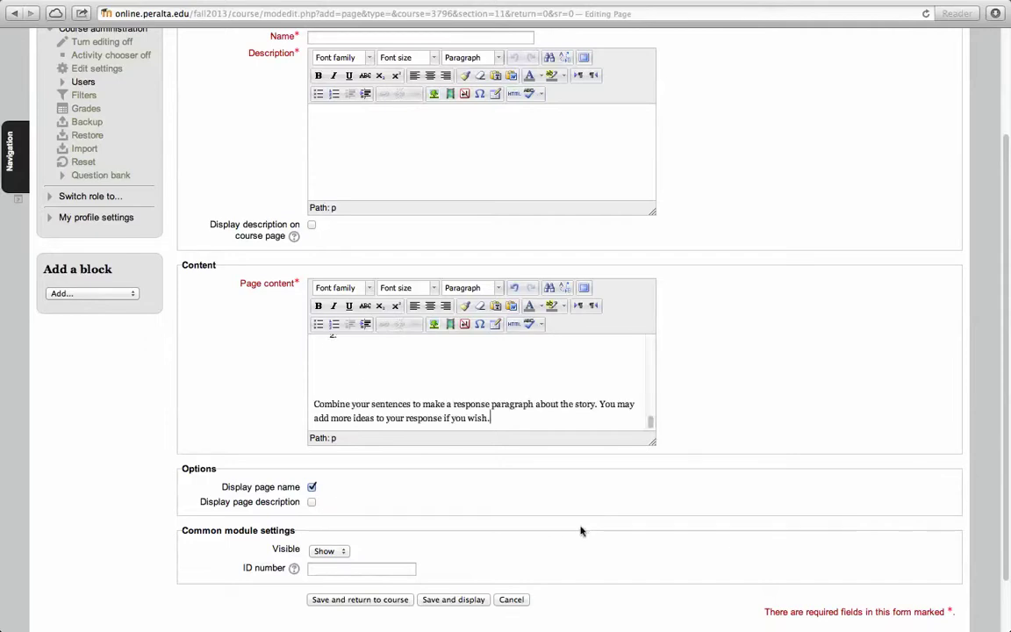
# Step: Set all of the page content text to font size 4 (14pt)
pyautogui.scroll(5, 652, 418)
pyautogui.moveTo(652, 413); pyautogui.dragTo(650, 339)
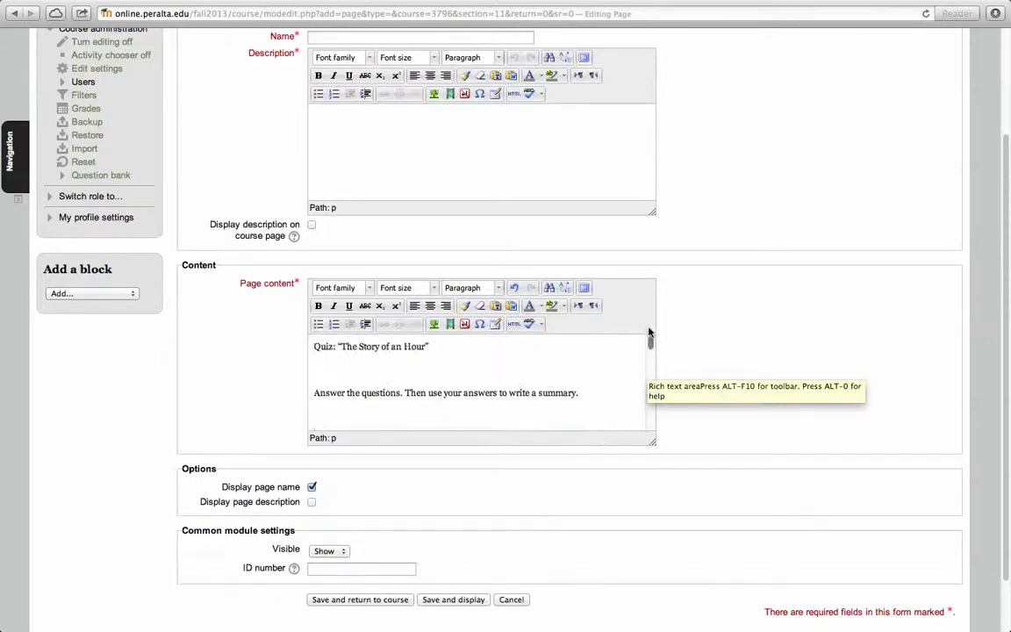
pyautogui.click(534, 377)
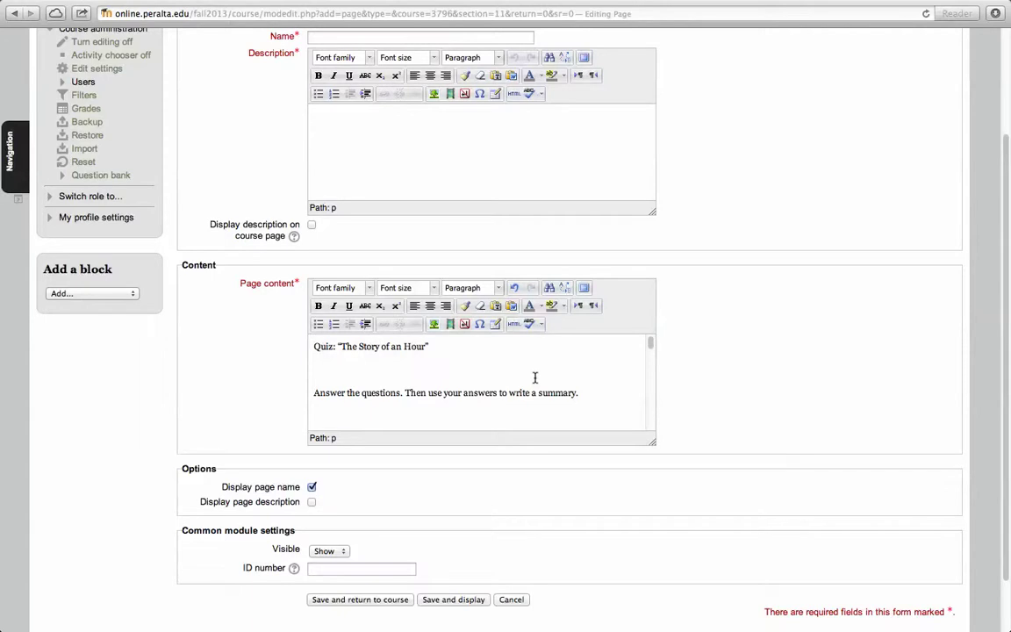
pyautogui.press('super+a')
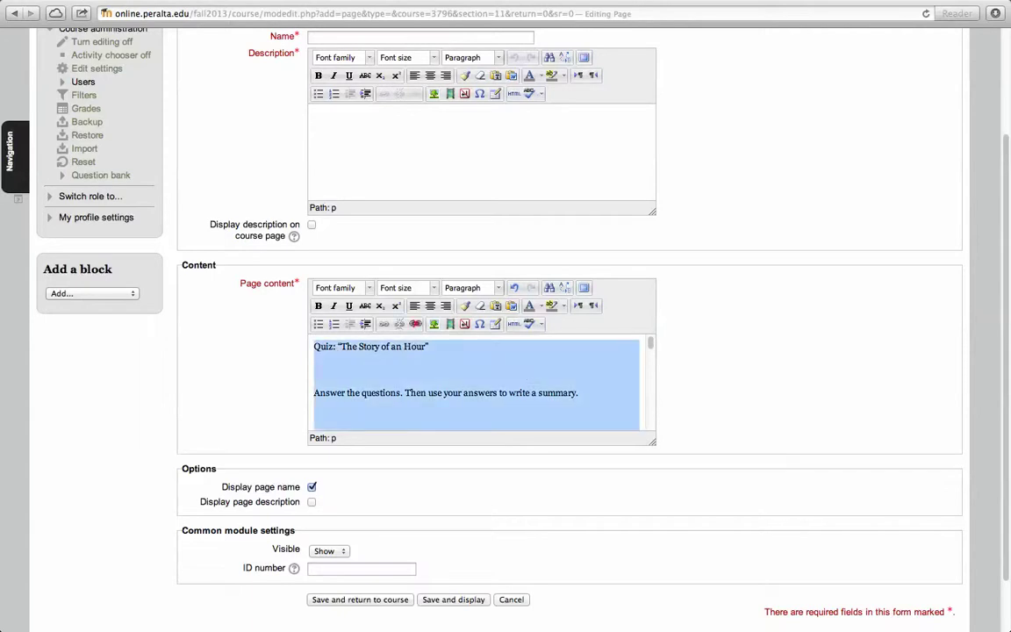
pyautogui.click(433, 293)
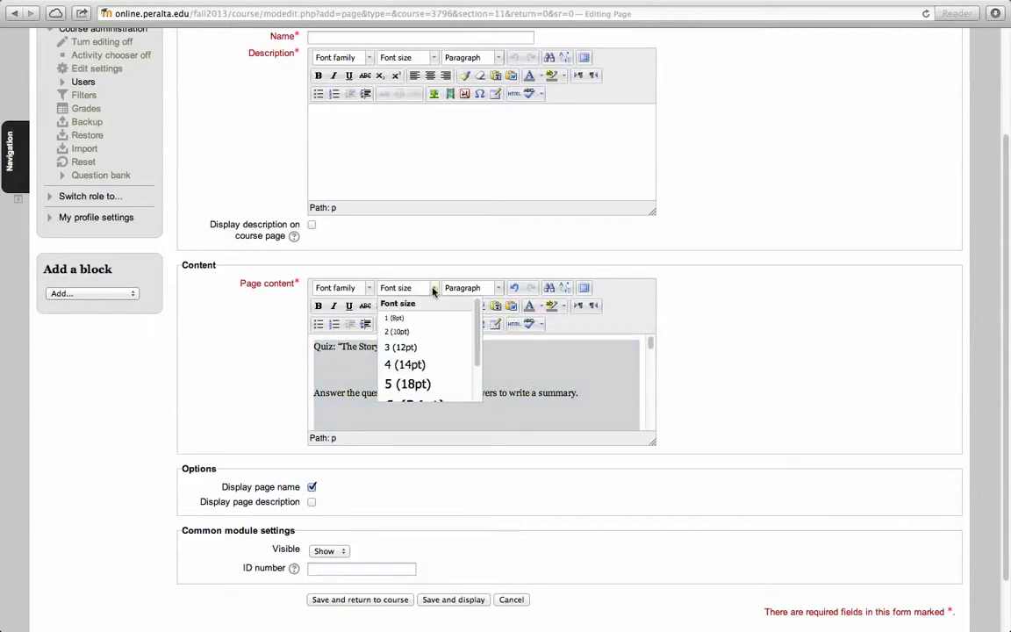
pyautogui.click(405, 365)
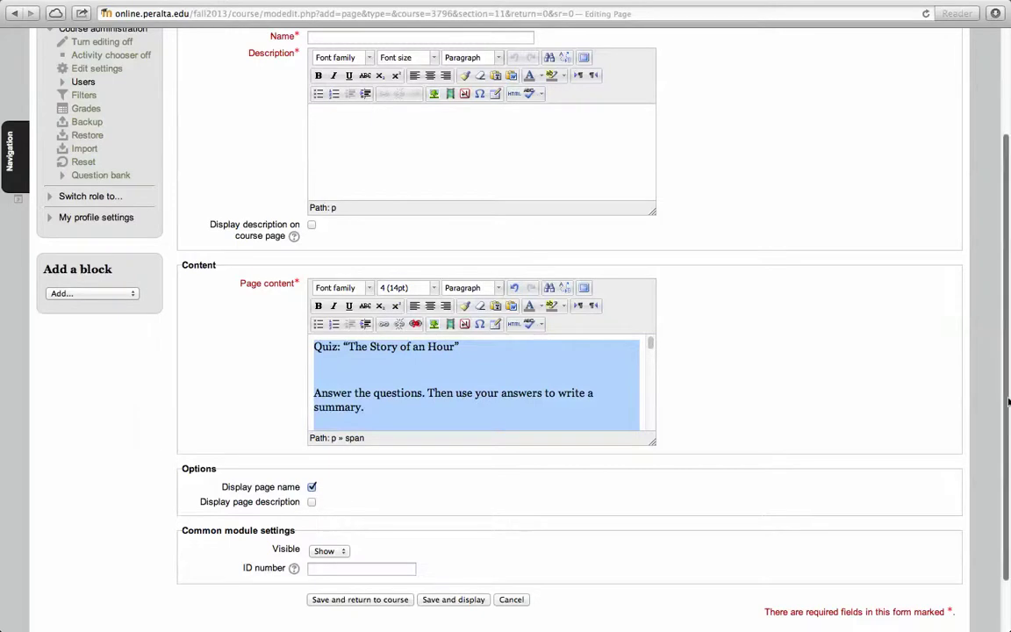
# Step: Enter 'Quiz on "The Story of an Hour"' as the page Name and select it for copying
pyautogui.scroll(1, 1008, 383)
pyautogui.scroll(3, 1008, 384)
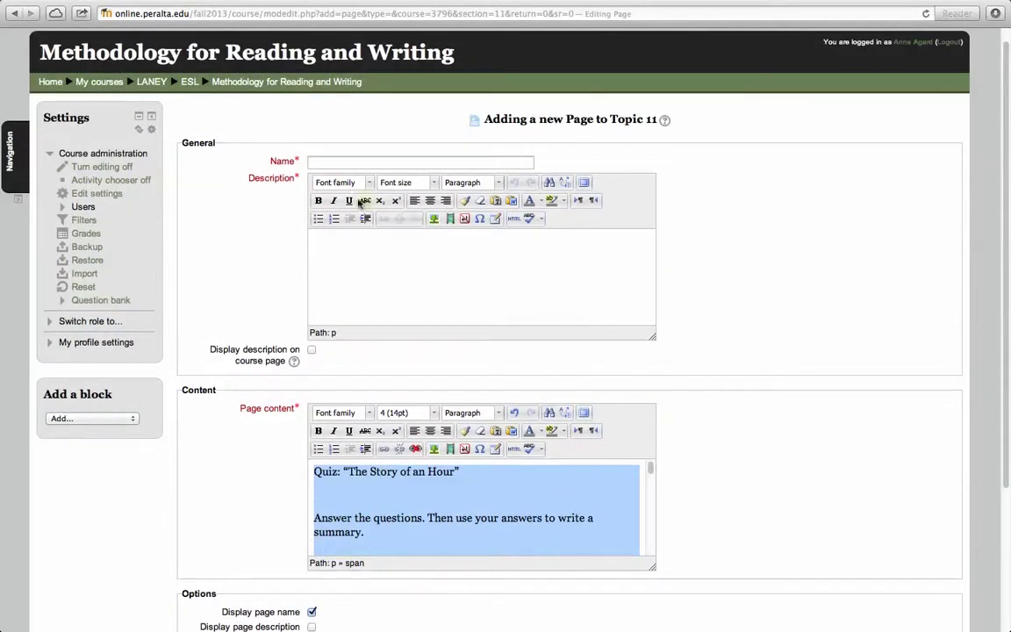
pyautogui.click(332, 162)
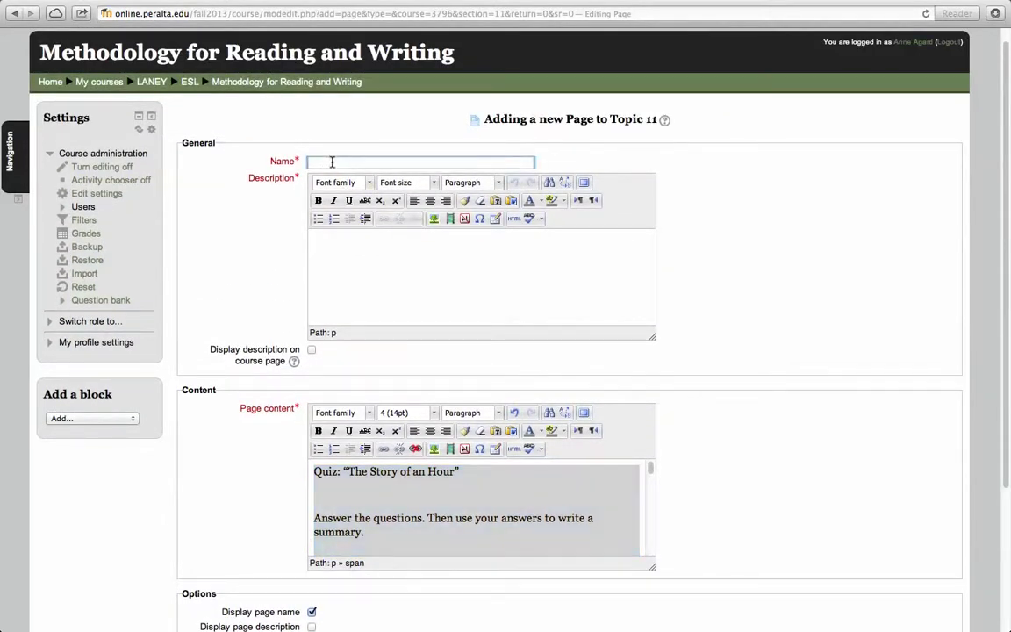
pyautogui.write('Quiz on “The Story of a')
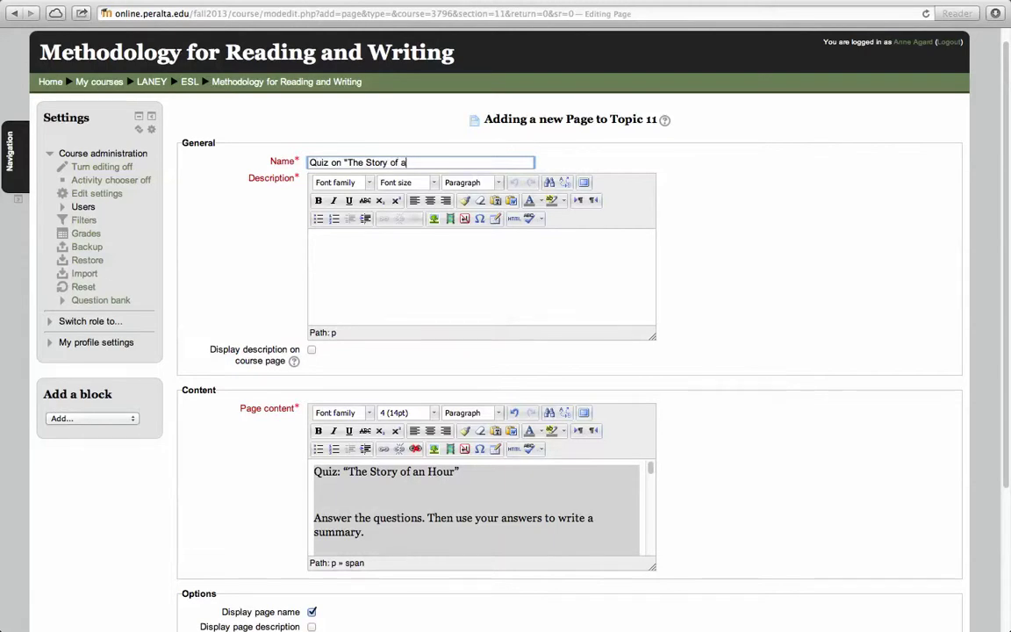
pyautogui.write('n Hour”')
pyautogui.moveTo(454, 164); pyautogui.dragTo(282, 151)
pyautogui.press('super+c')
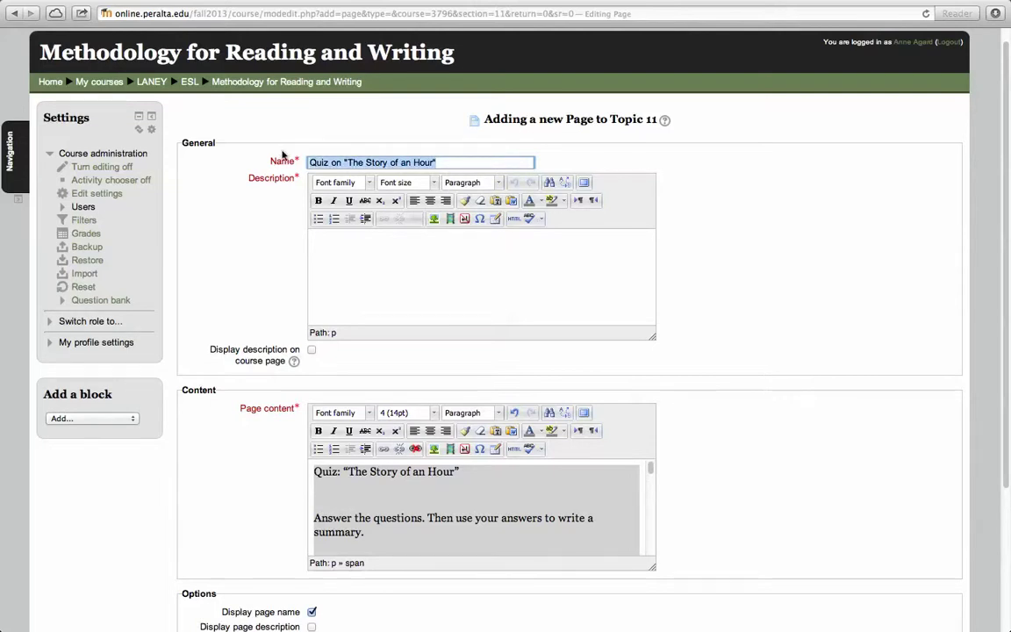
# Step: Paste 'Quiz on "The Story of an Hour"' into the Description field and scroll to the save buttons
pyautogui.click(324, 243)
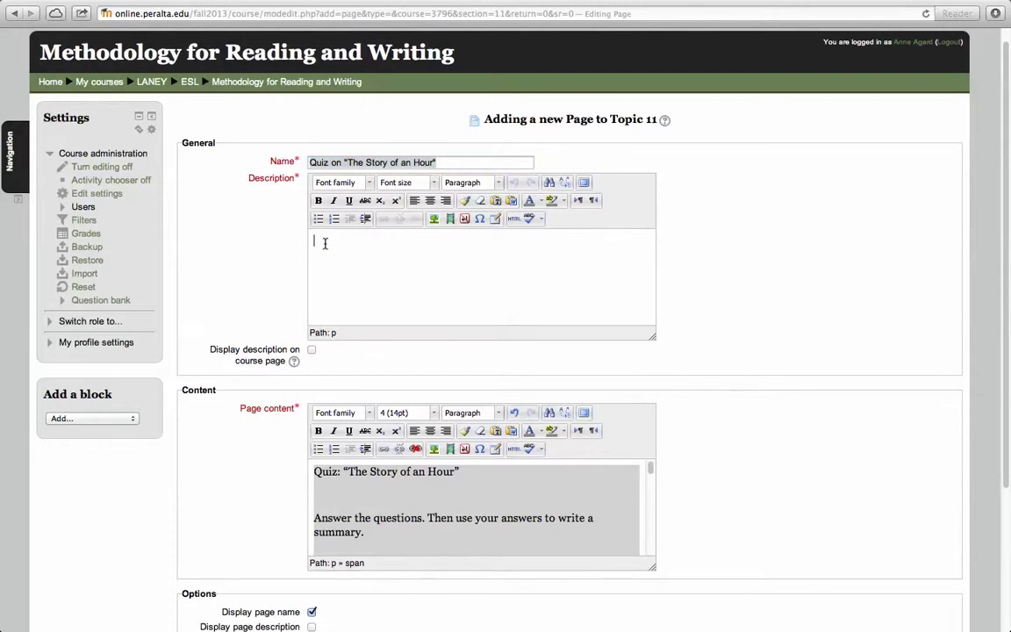
pyautogui.press('super+v')
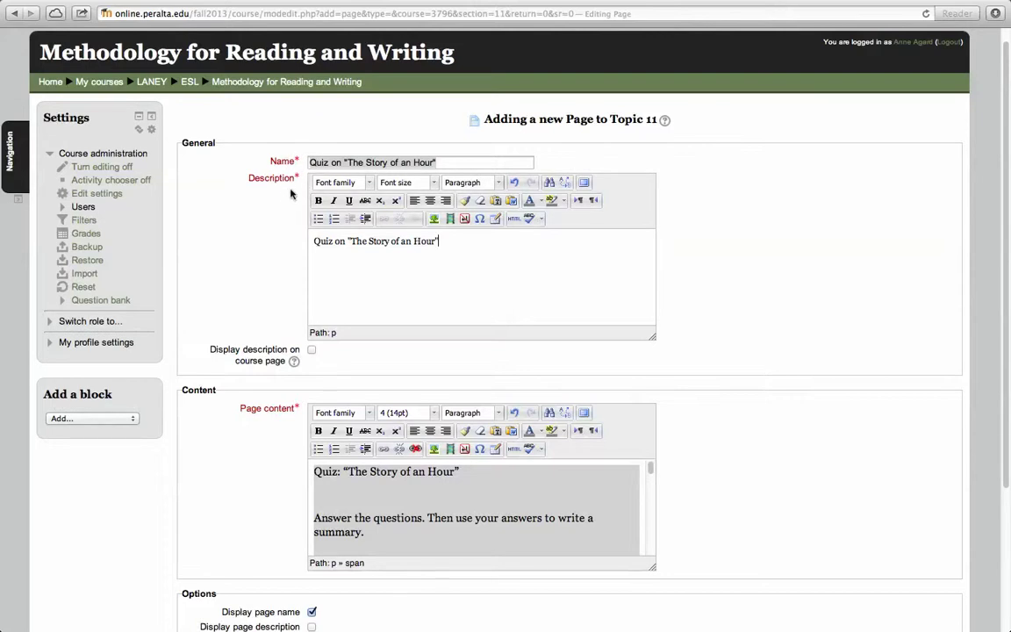
pyautogui.click(545, 314)
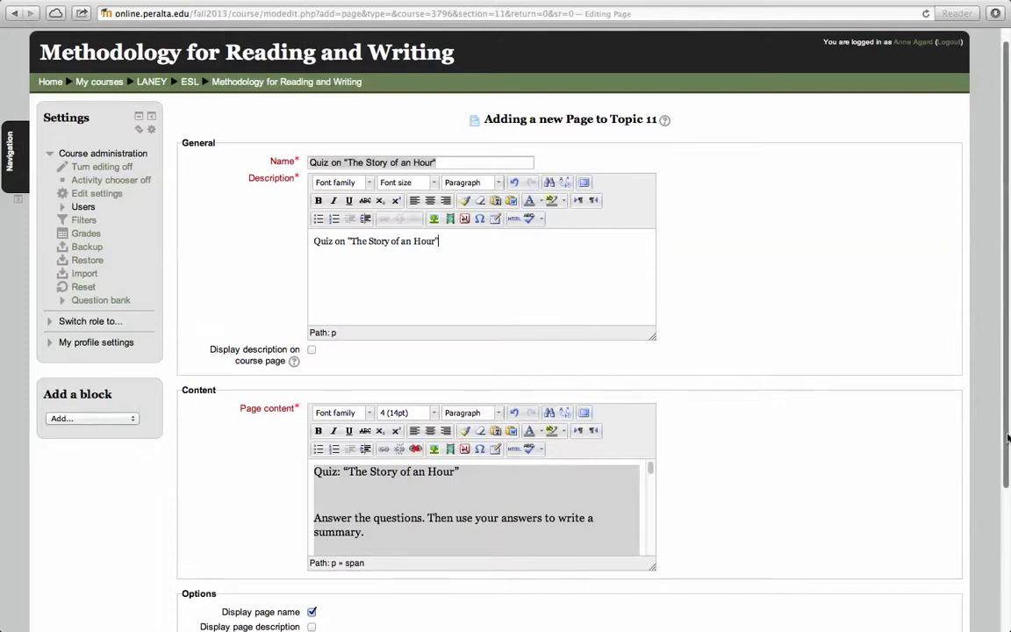
pyautogui.moveTo(1008, 444); pyautogui.dragTo(1010, 590)
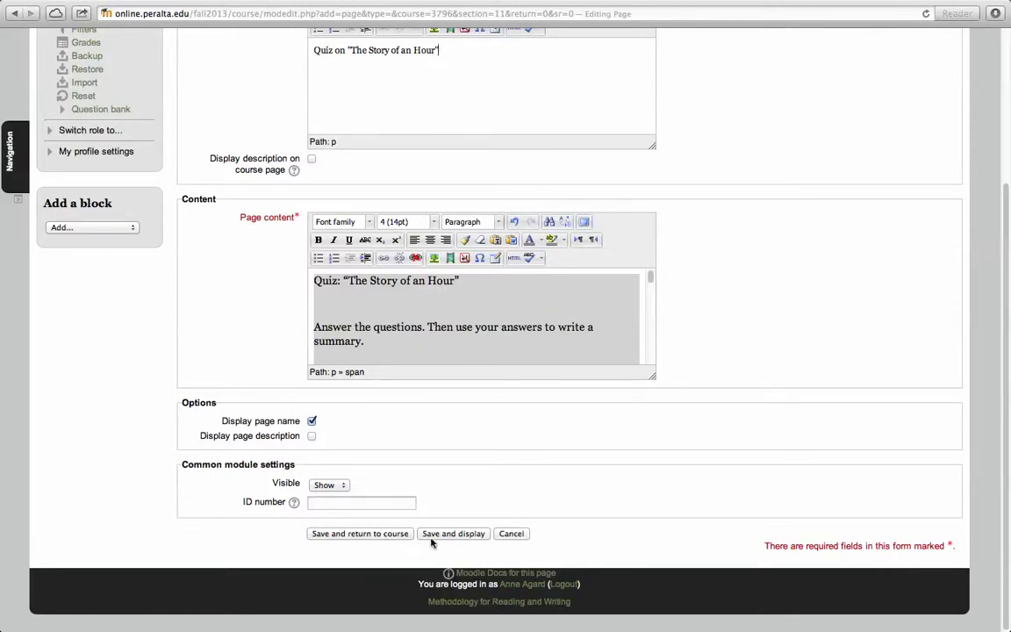
# Step: Save and display the new page, then return to the course page at Topic 11
pyautogui.click(463, 535)
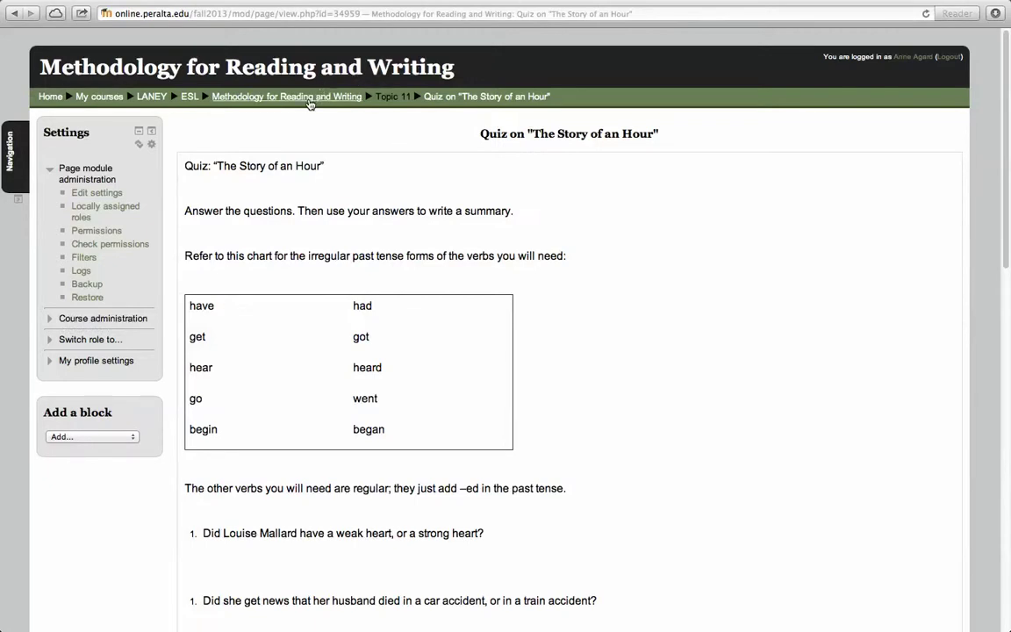
pyautogui.click(309, 98)
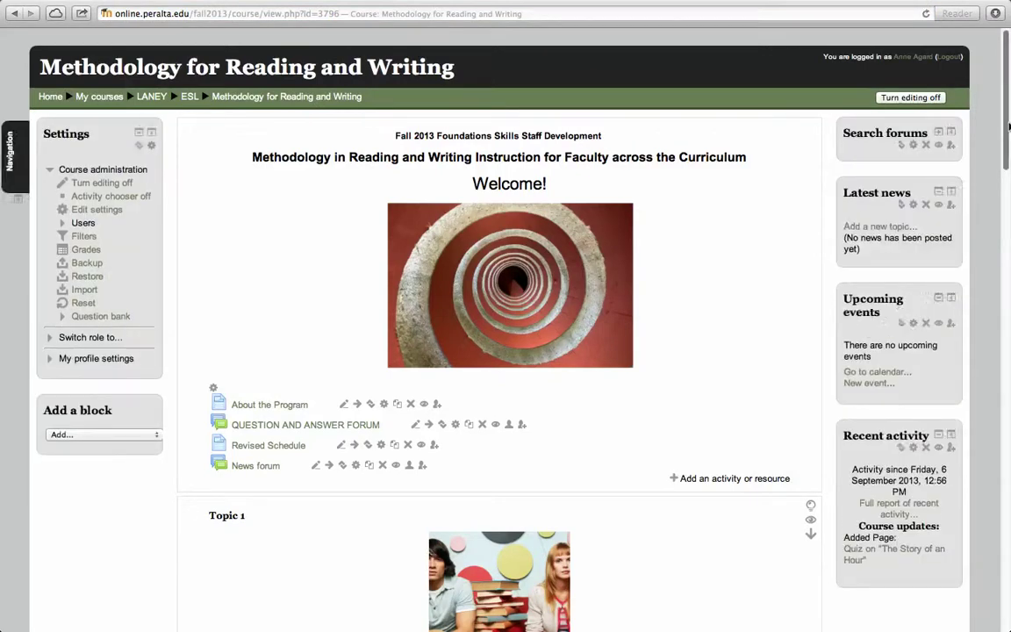
pyautogui.moveTo(1007, 127); pyautogui.dragTo(1007, 597)
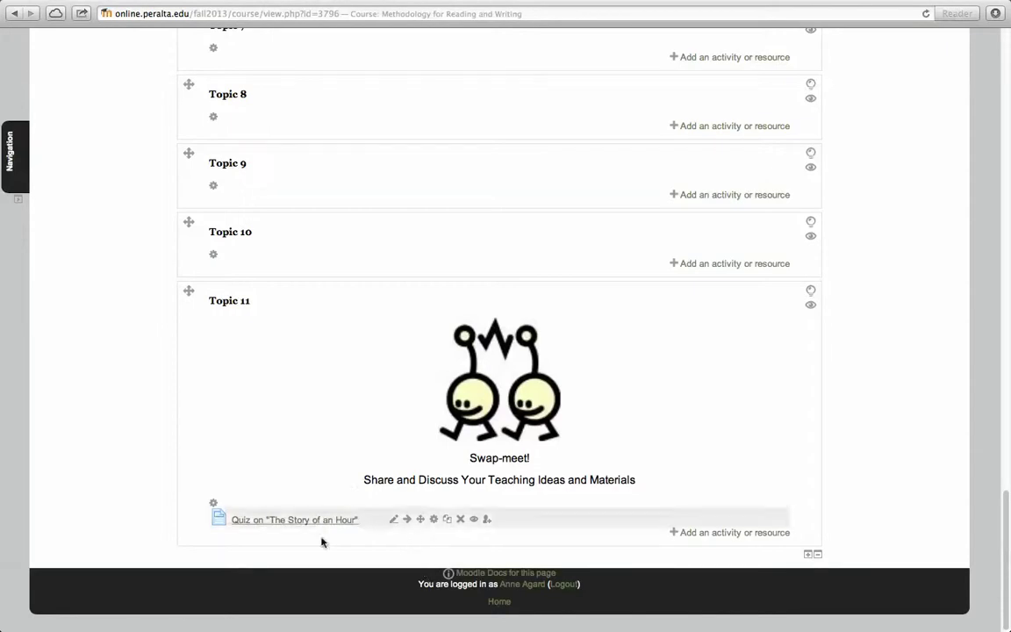
# Step: Edit the quiz page to add 'This is just for practice.' above the heading and save
pyautogui.click(434, 520)
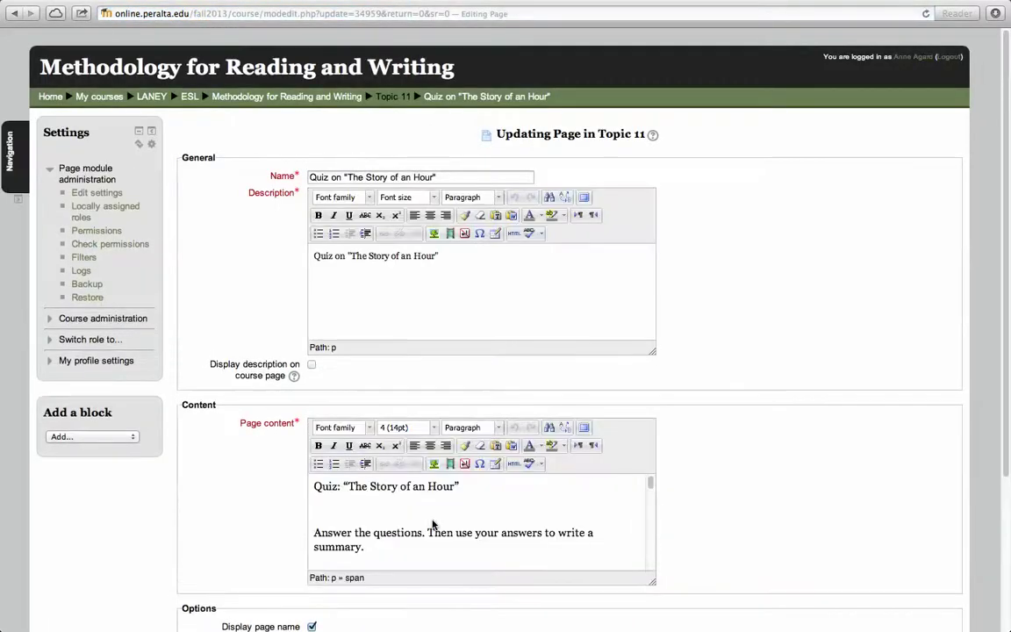
pyautogui.scroll(-2, 1008, 428)
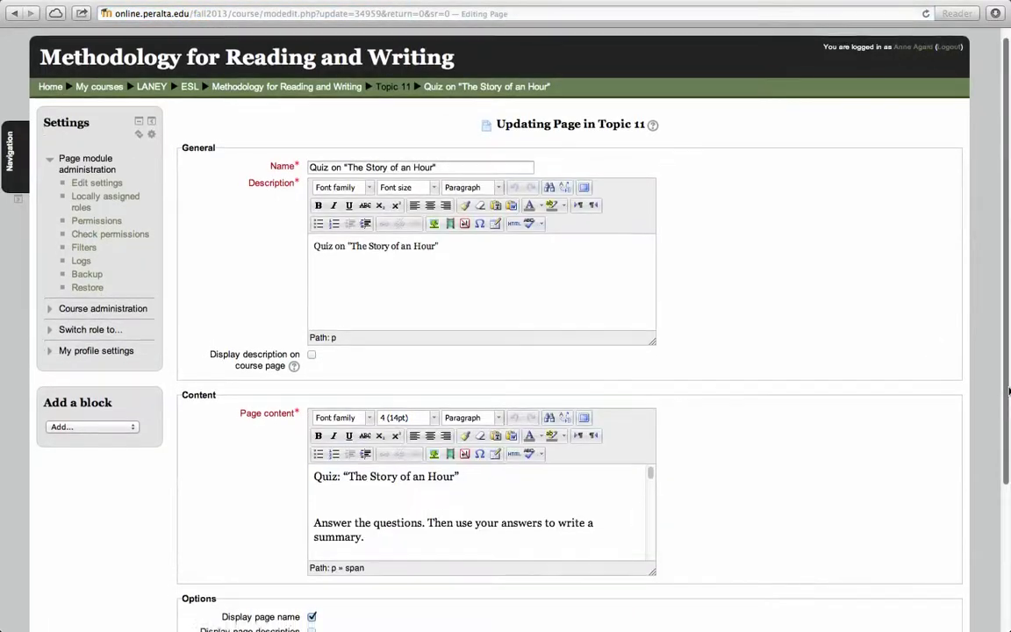
pyautogui.moveTo(1009, 429); pyautogui.dragTo(1008, 539)
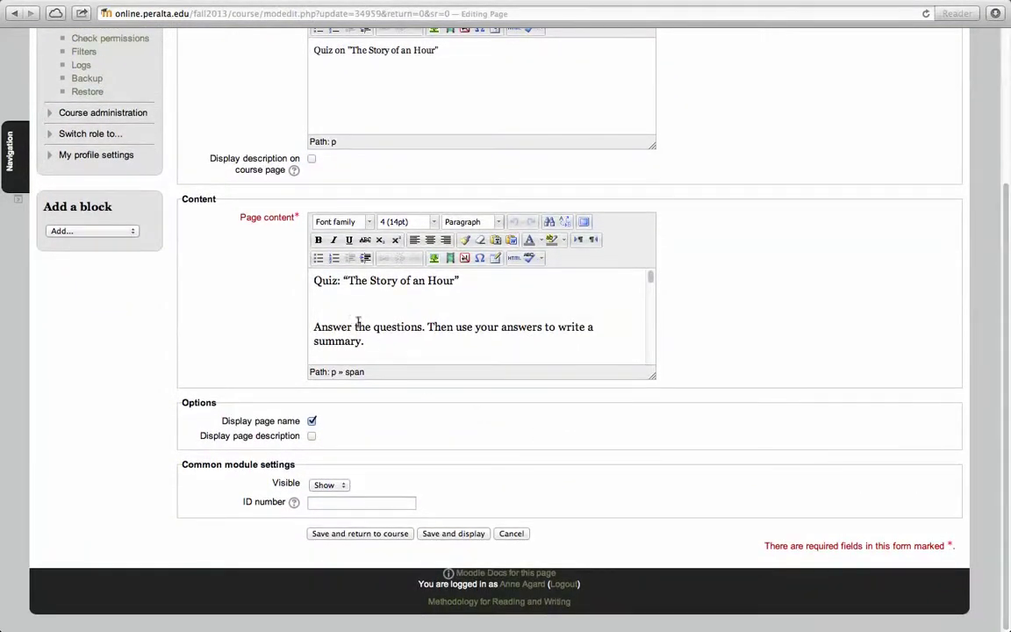
pyautogui.click(314, 280)
pyautogui.press('Return')
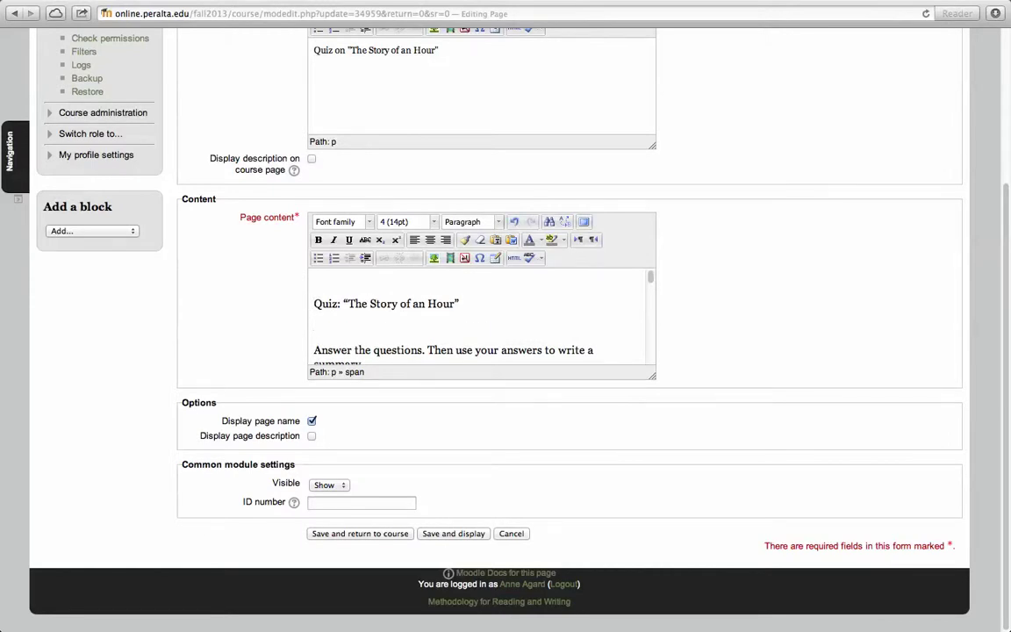
pyautogui.write('This is just for practice.')
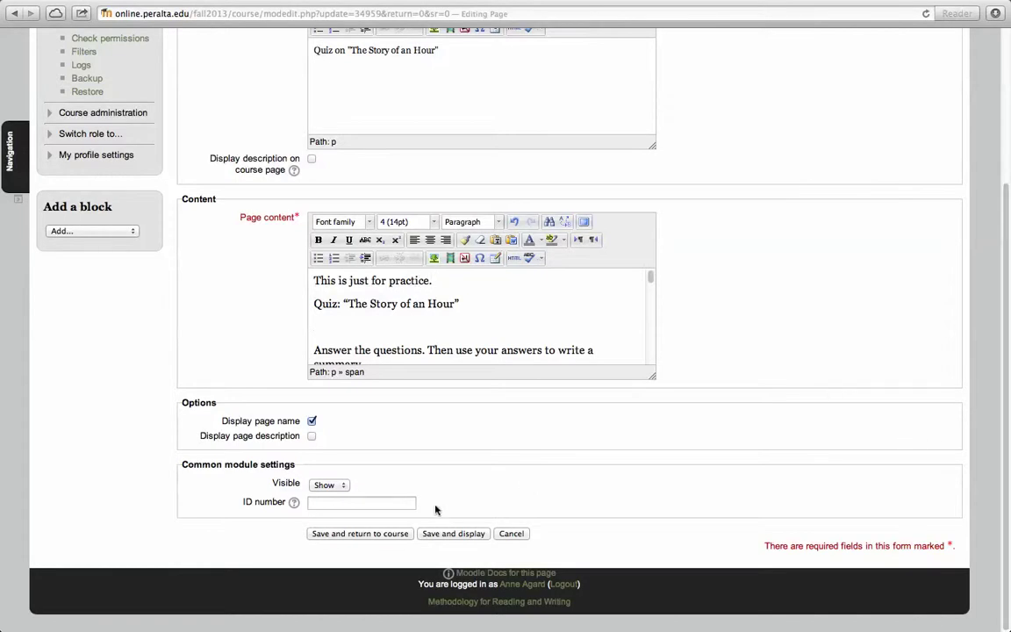
pyautogui.click(359, 534)
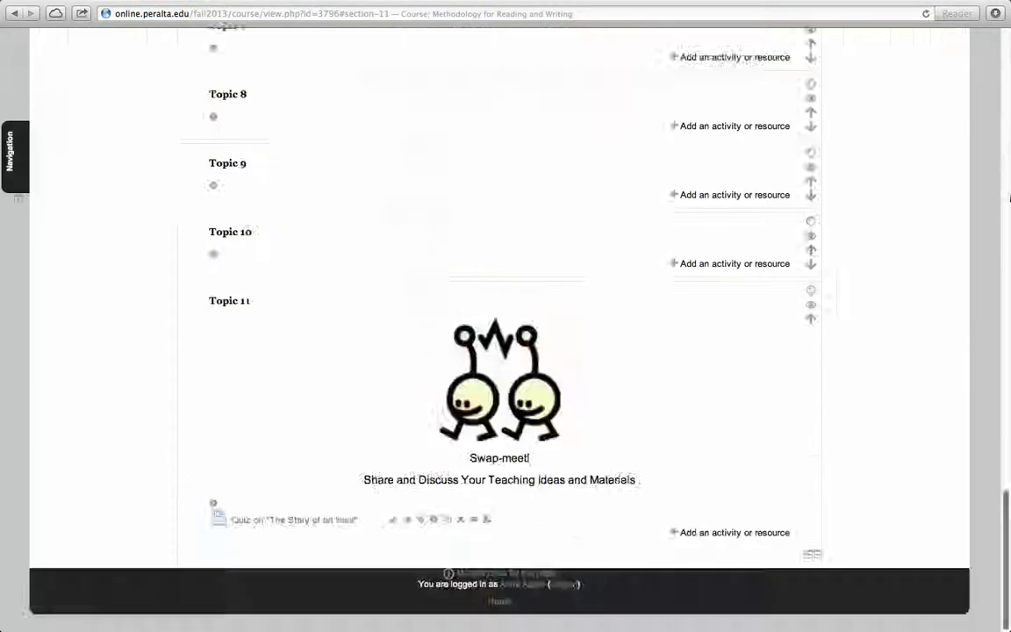
pyautogui.moveTo(1010, 197); pyautogui.dragTo(960, 396)
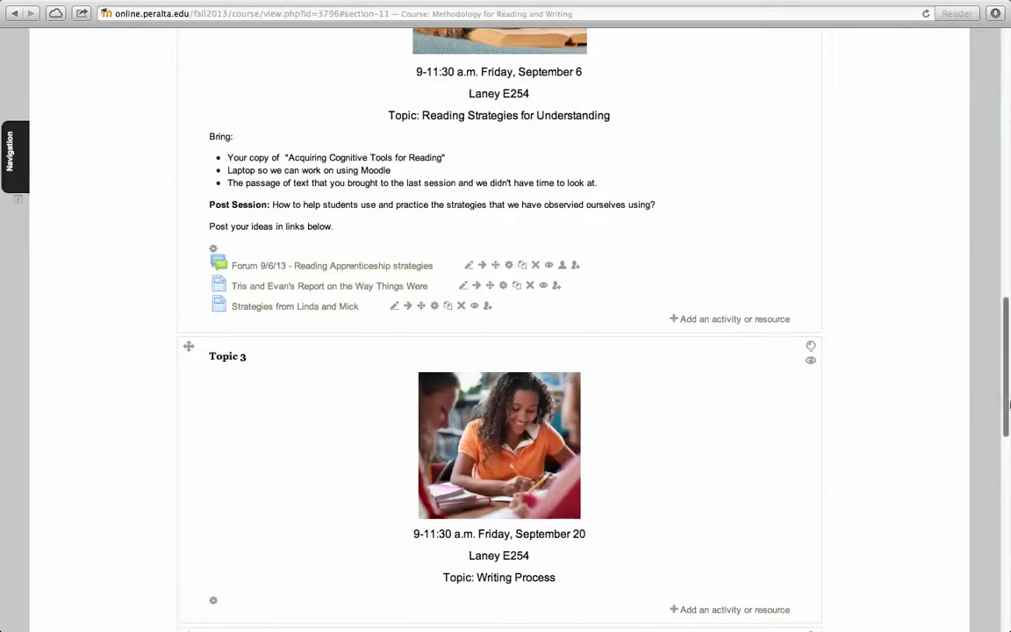
pyautogui.moveTo(1007, 368); pyautogui.dragTo(1007, 606)
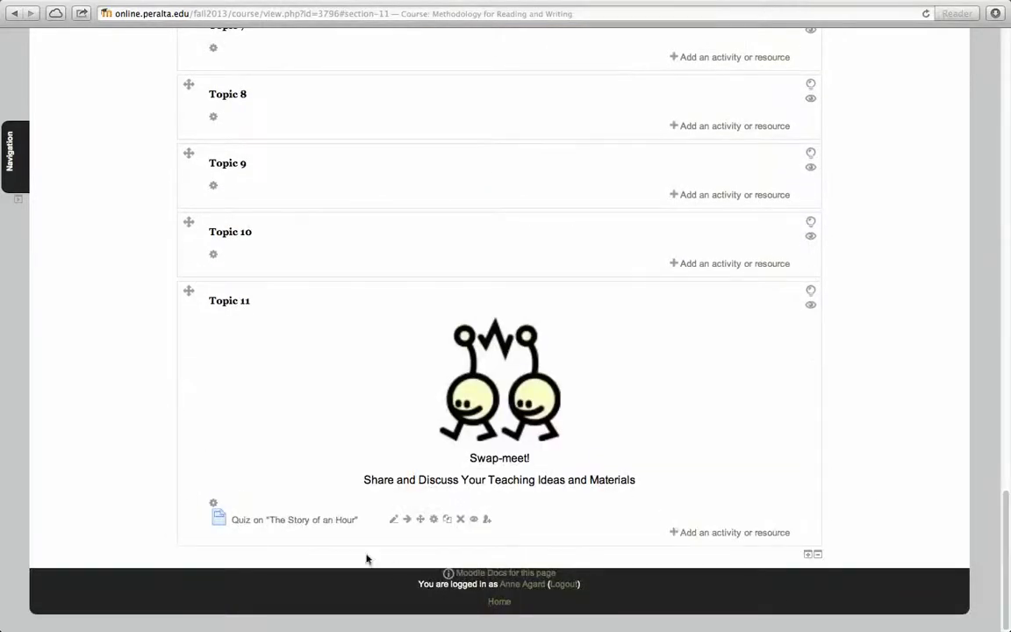
pyautogui.click(328, 520)
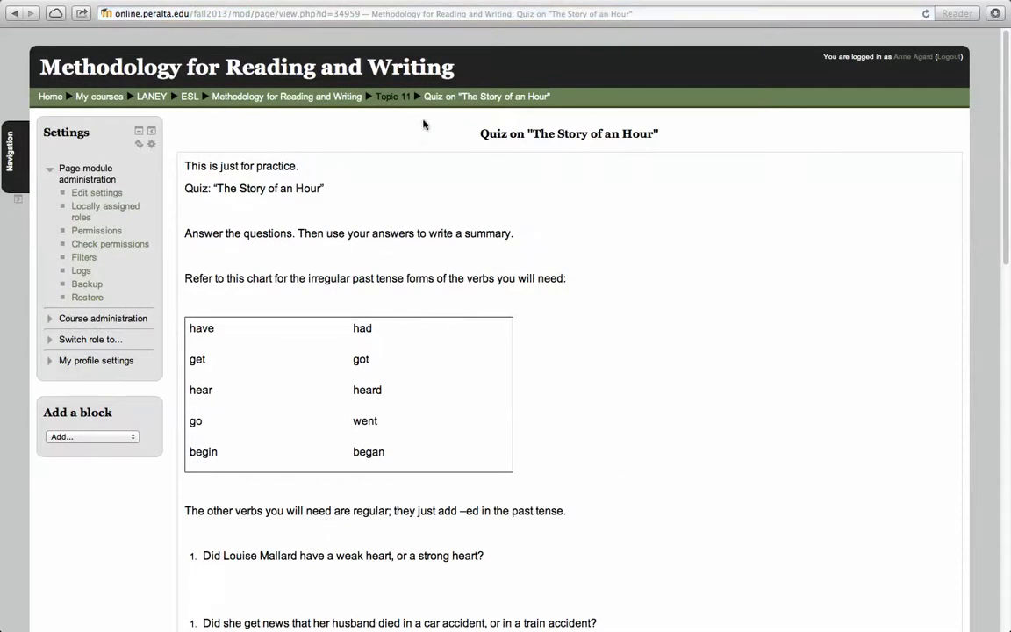
pyautogui.click(297, 101)
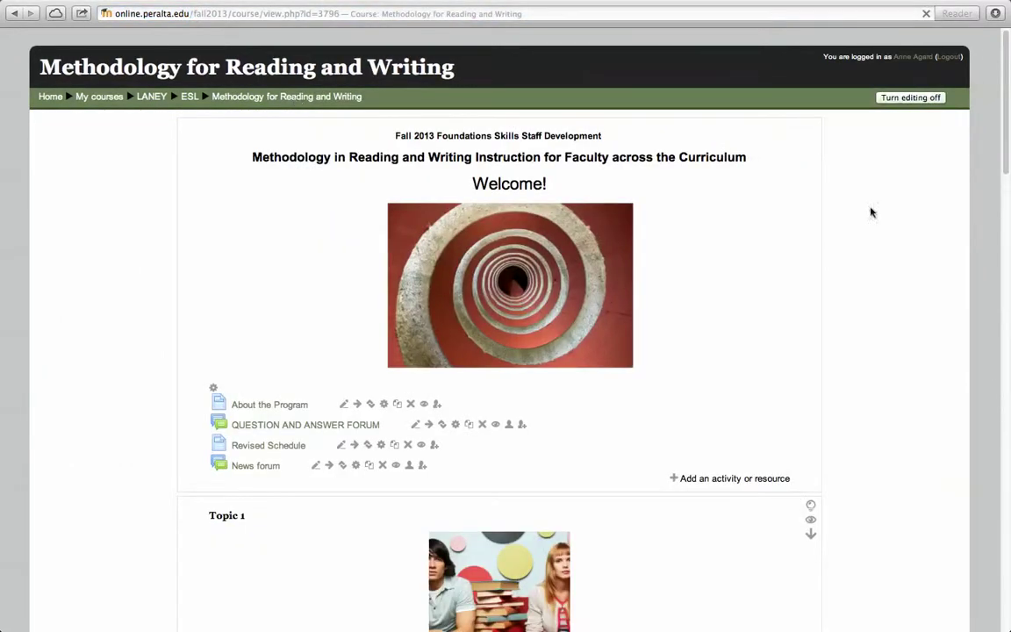
# Step: Delete the Quiz on "The Story of an Hour" page from Topic 11 and confirm with OK
pyautogui.moveTo(1004, 151); pyautogui.dragTo(1008, 617)
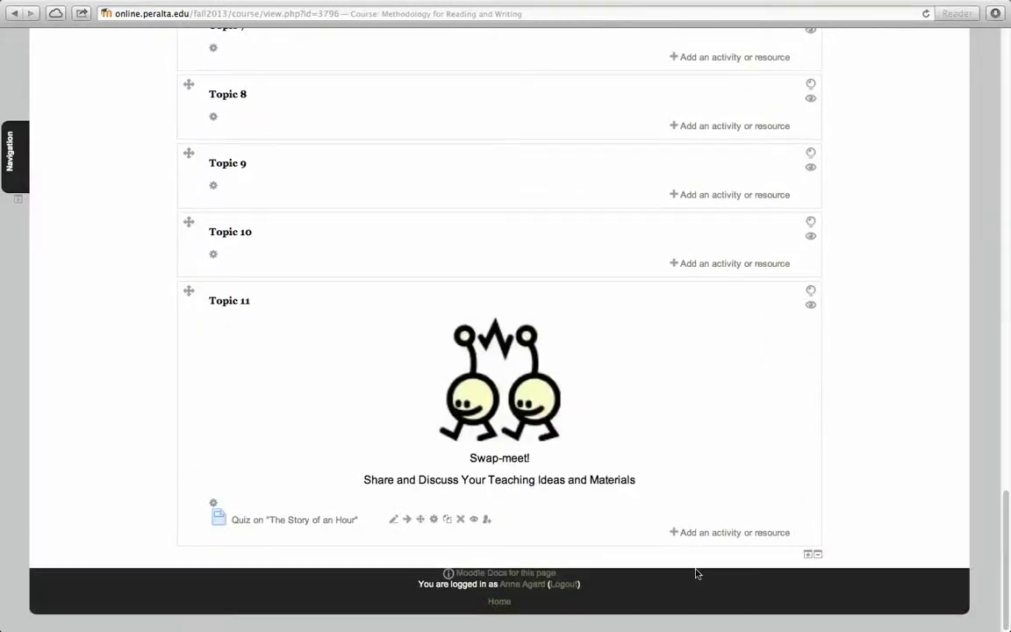
pyautogui.click(461, 520)
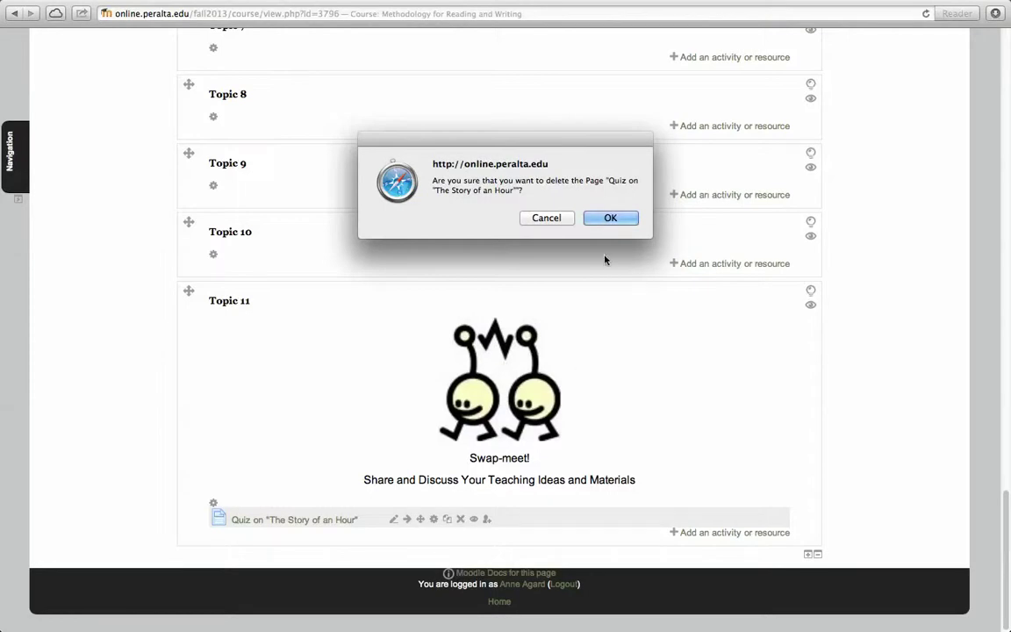
pyautogui.click(610, 219)
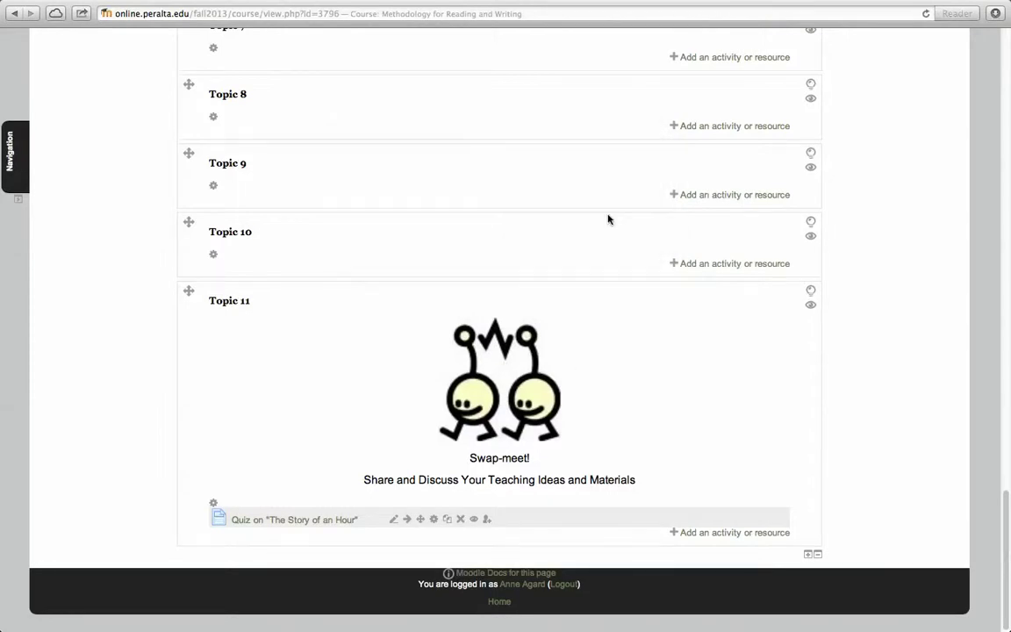